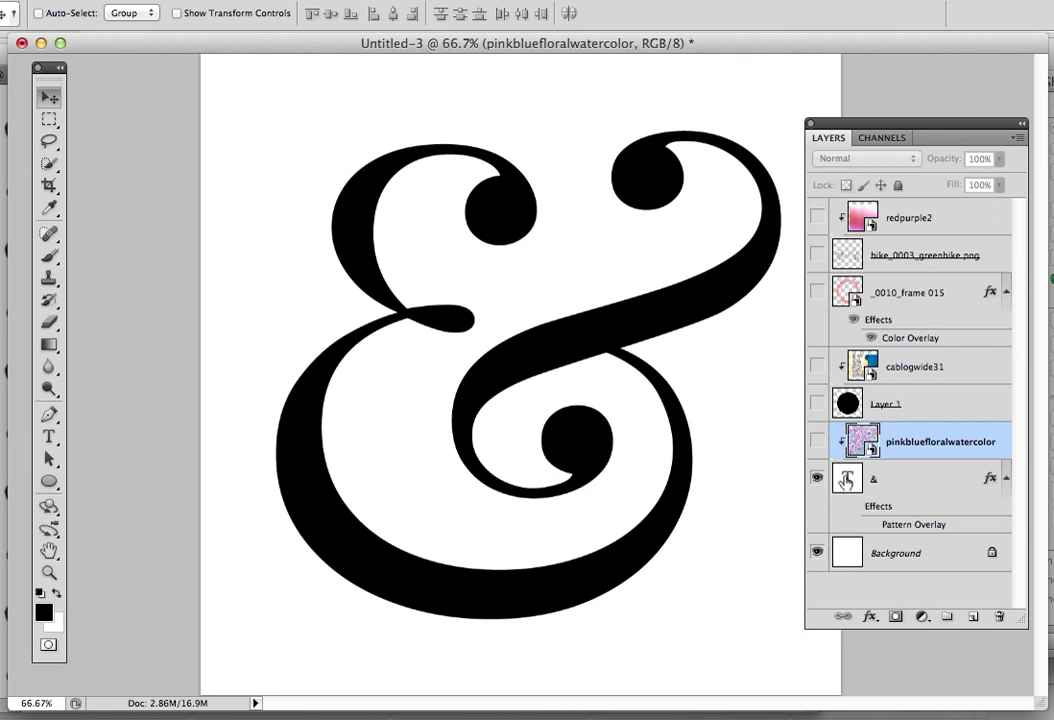
Inspect the ampersand text's font family, then commit the text edit.
double_click(846, 480)
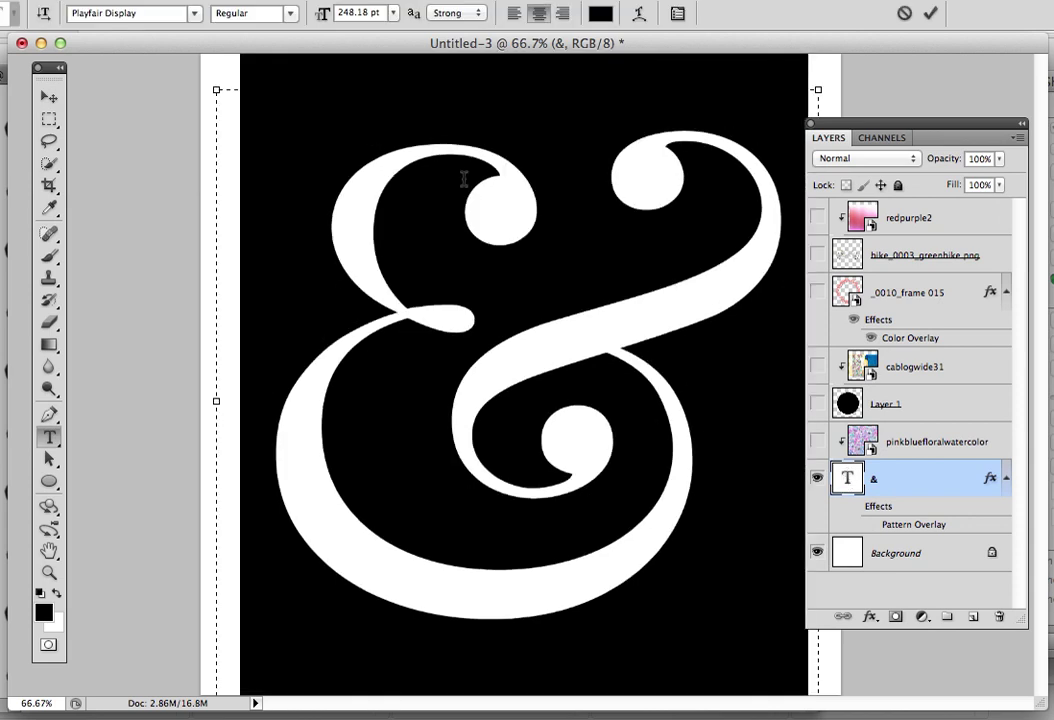
click(118, 12)
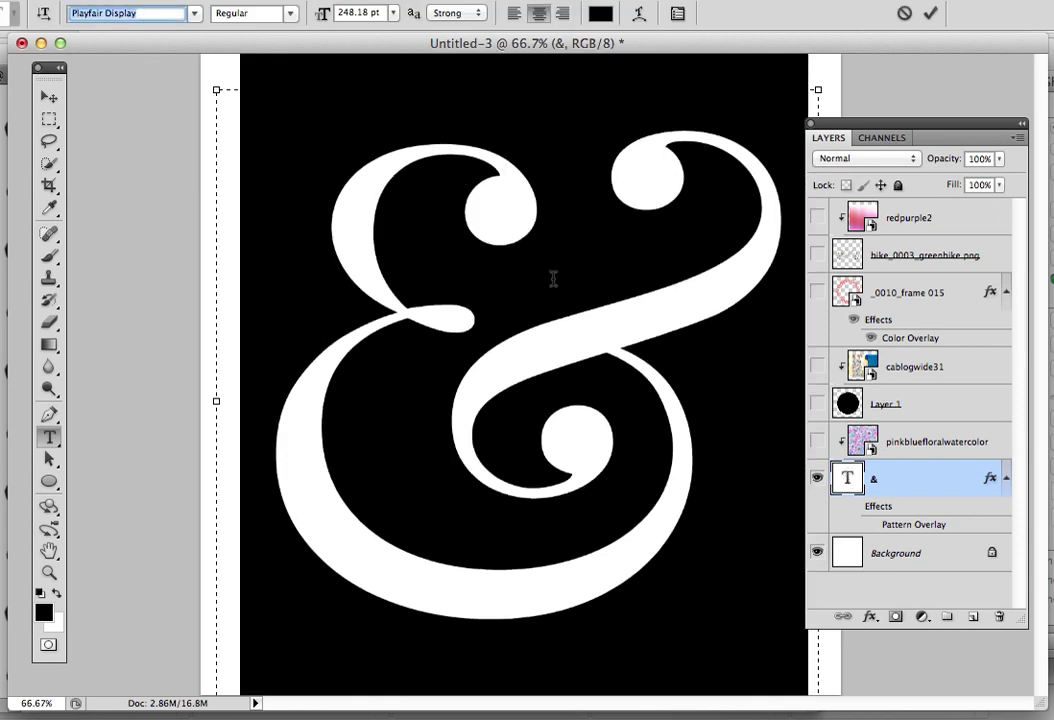
click(945, 455)
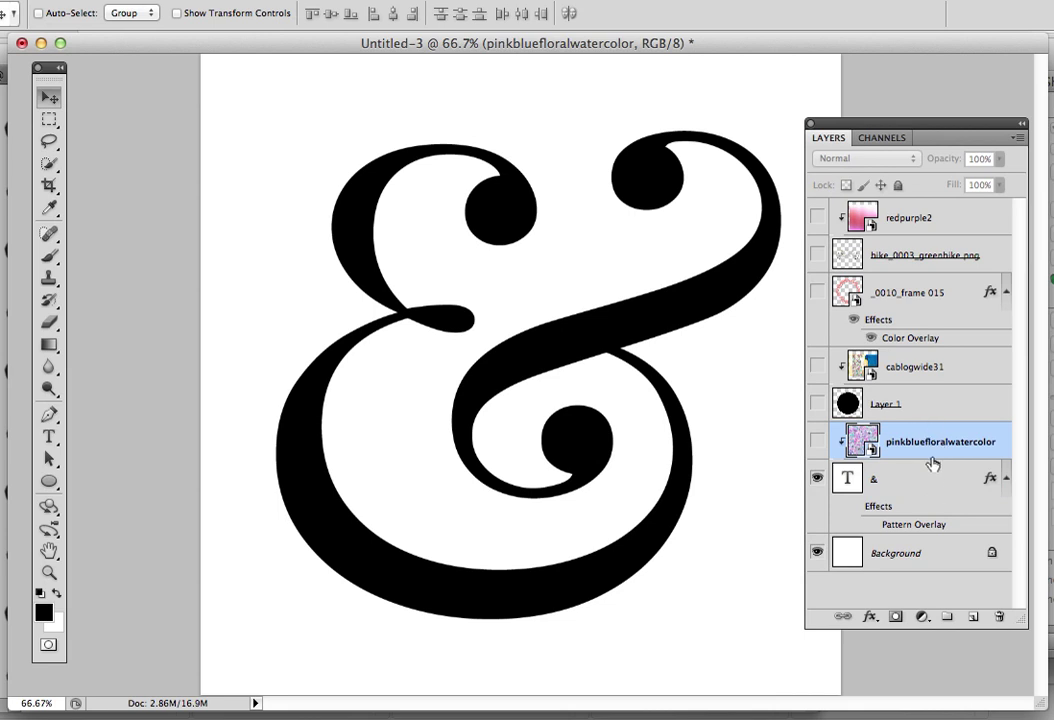
Release the pinkbluefloralwatercolor layer from the ampersand clip and leave it hidden.
click(819, 442)
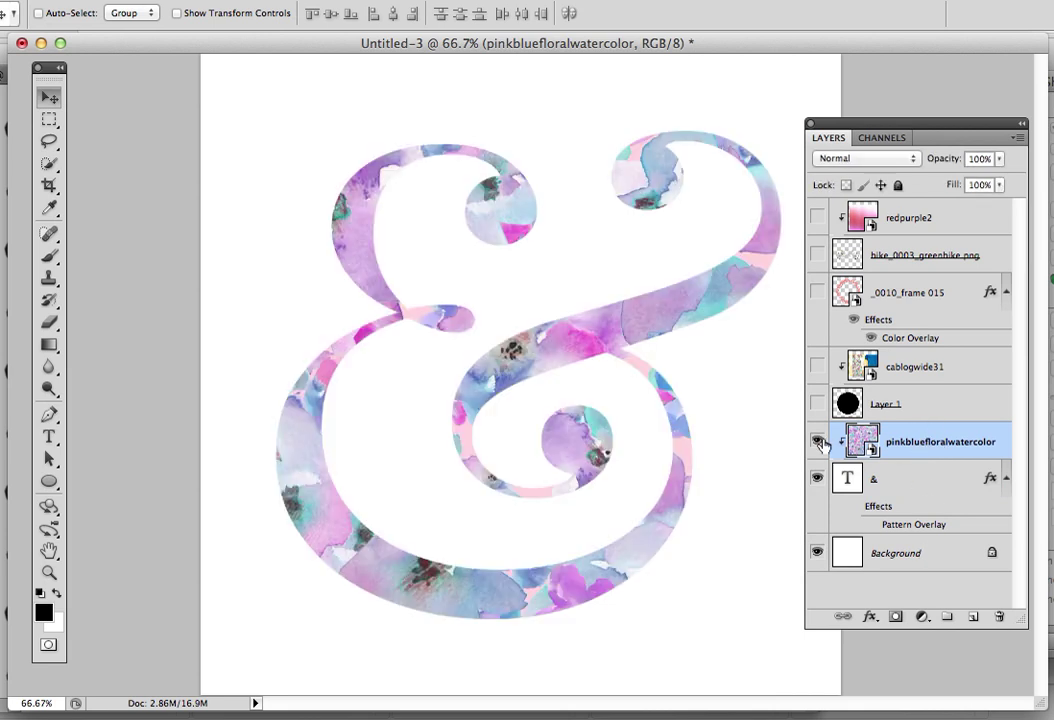
alt+click(922, 459)
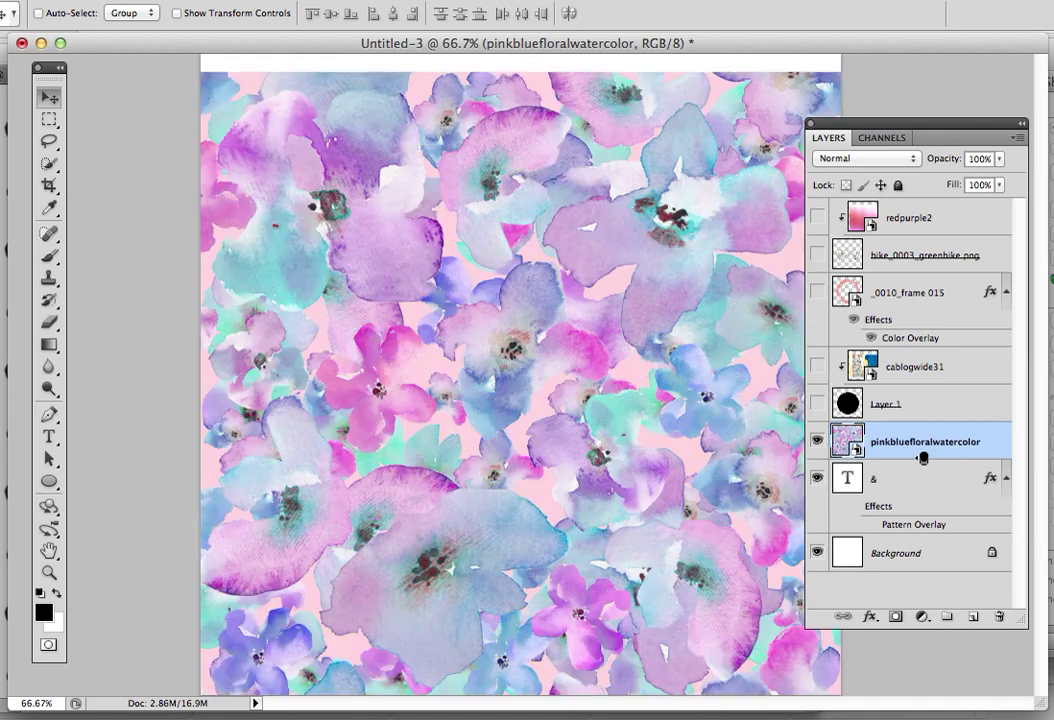
click(819, 443)
click(818, 443)
click(817, 441)
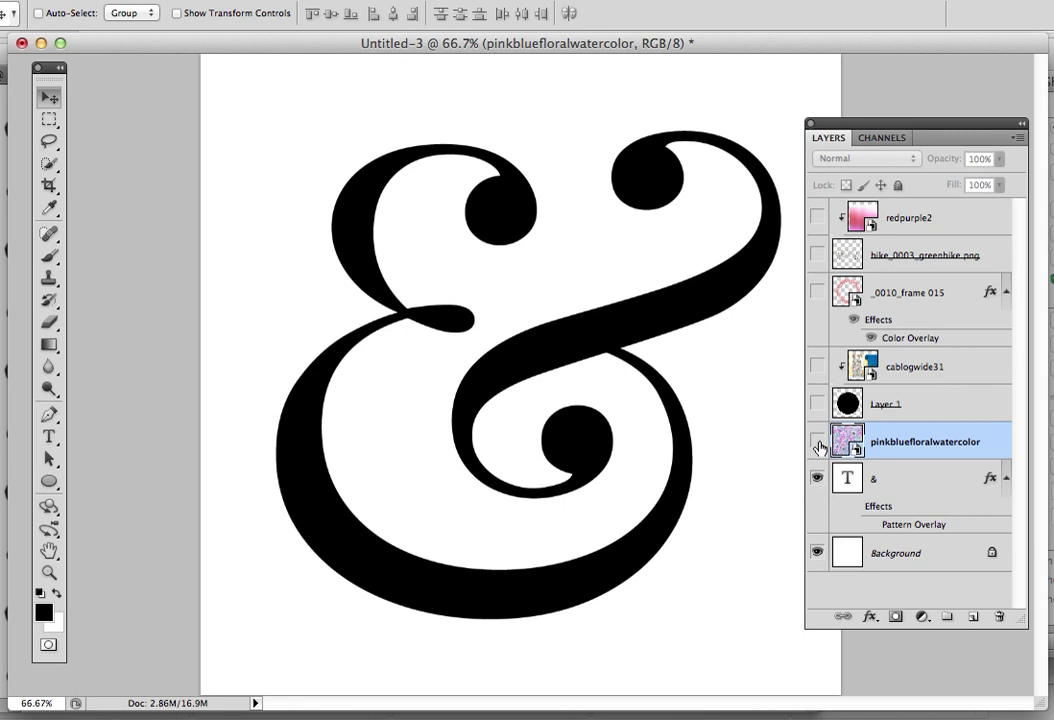
click(903, 490)
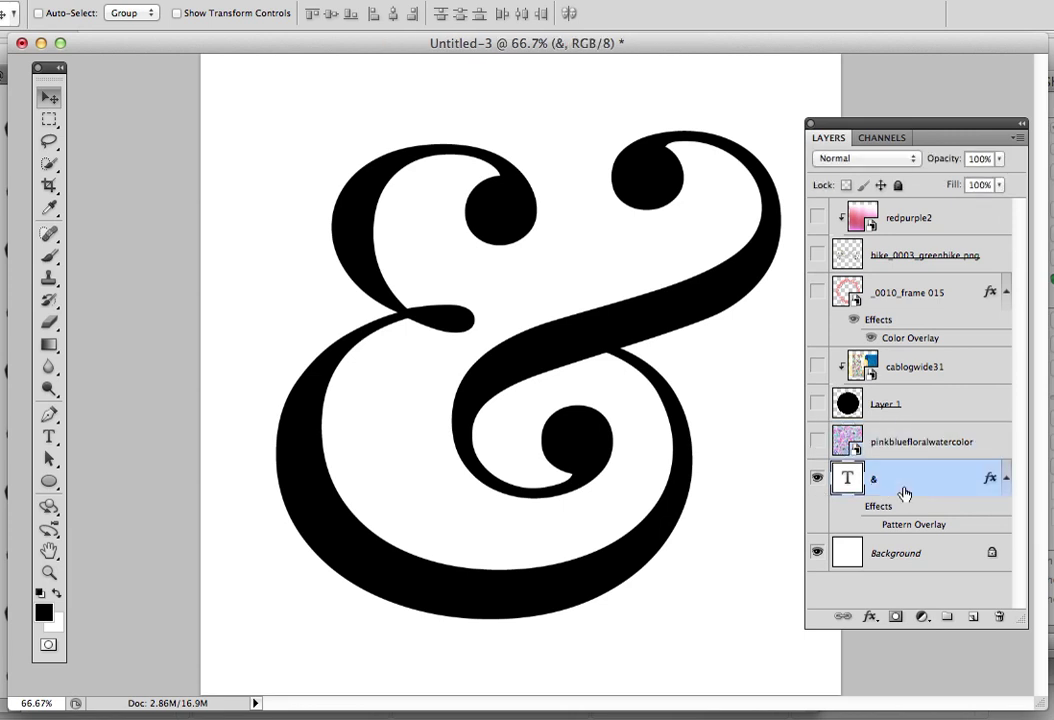
click(840, 448)
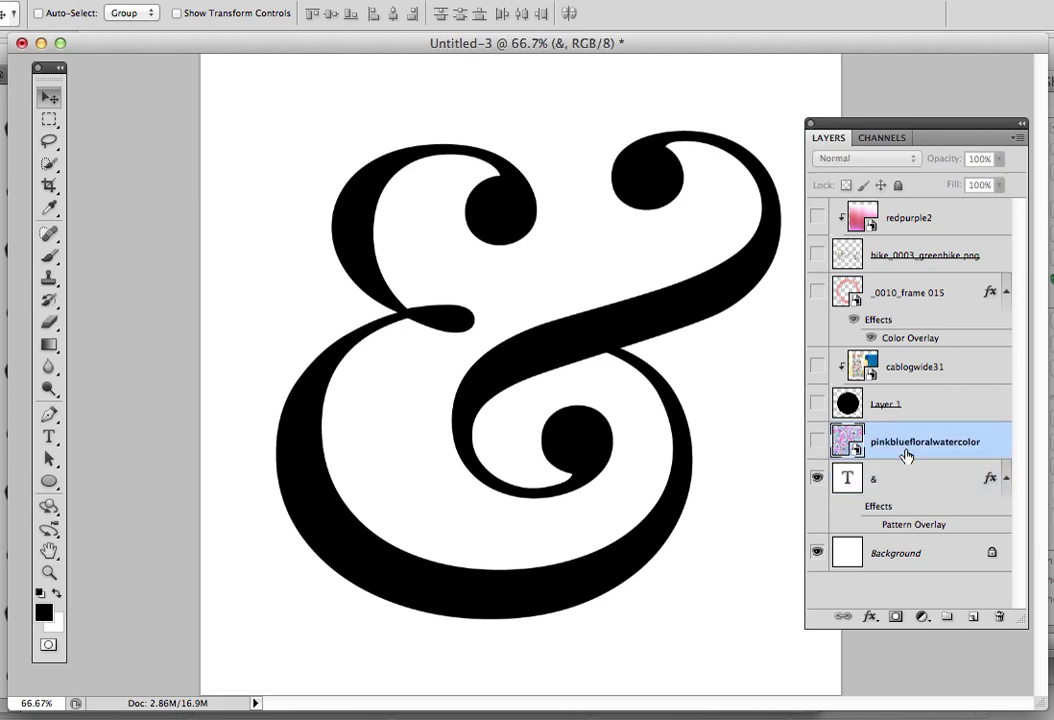
click(817, 441)
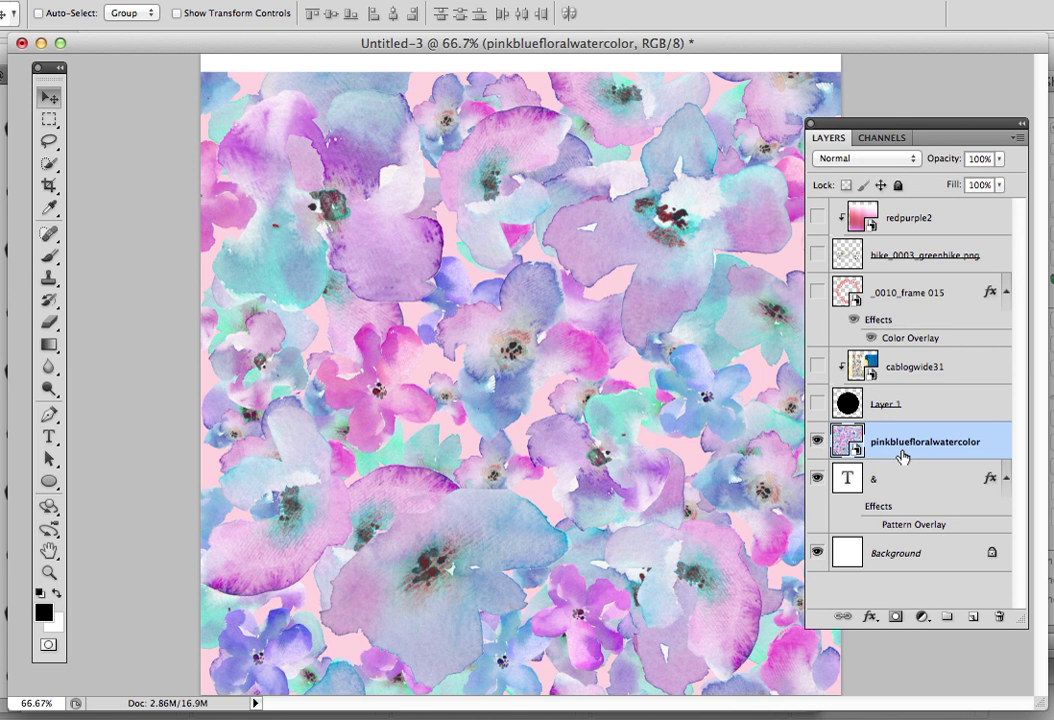
click(817, 441)
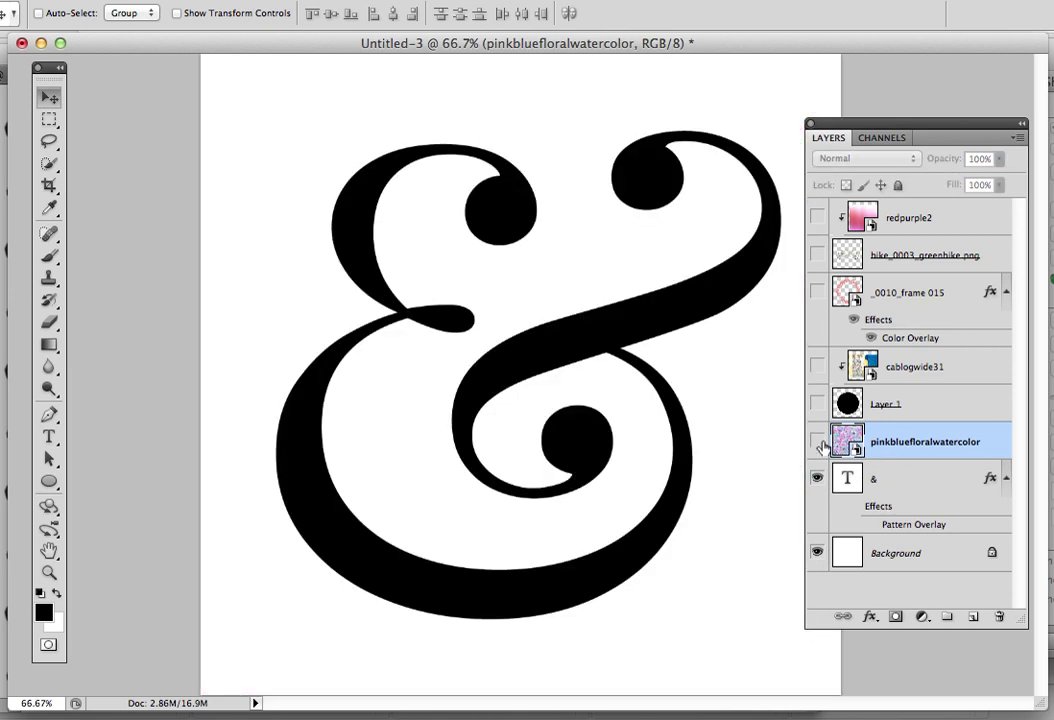
Show the floral watercolor, clip it into the ampersand, and drag the pattern down and left.
click(818, 442)
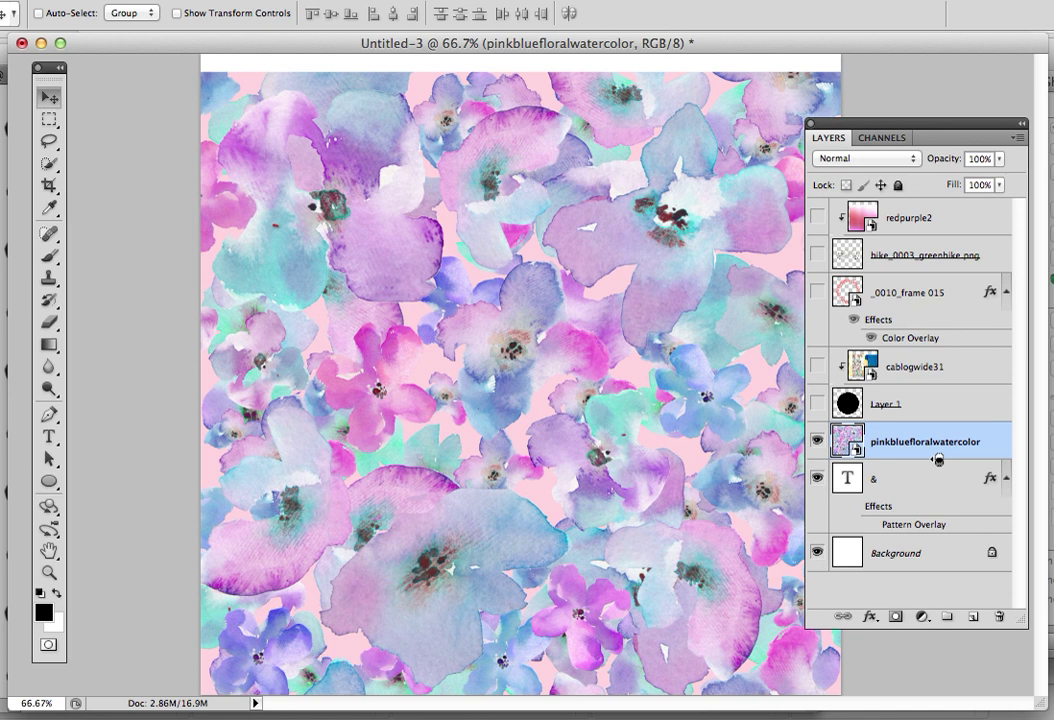
alt+click(938, 459)
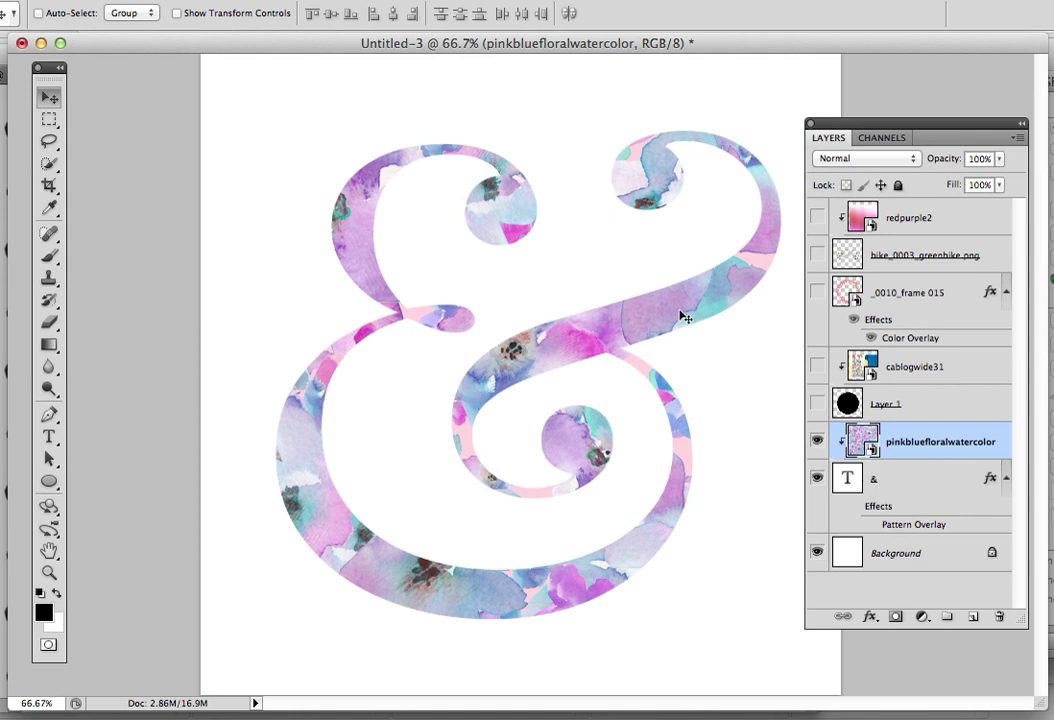
drag(677, 327, 762, 354)
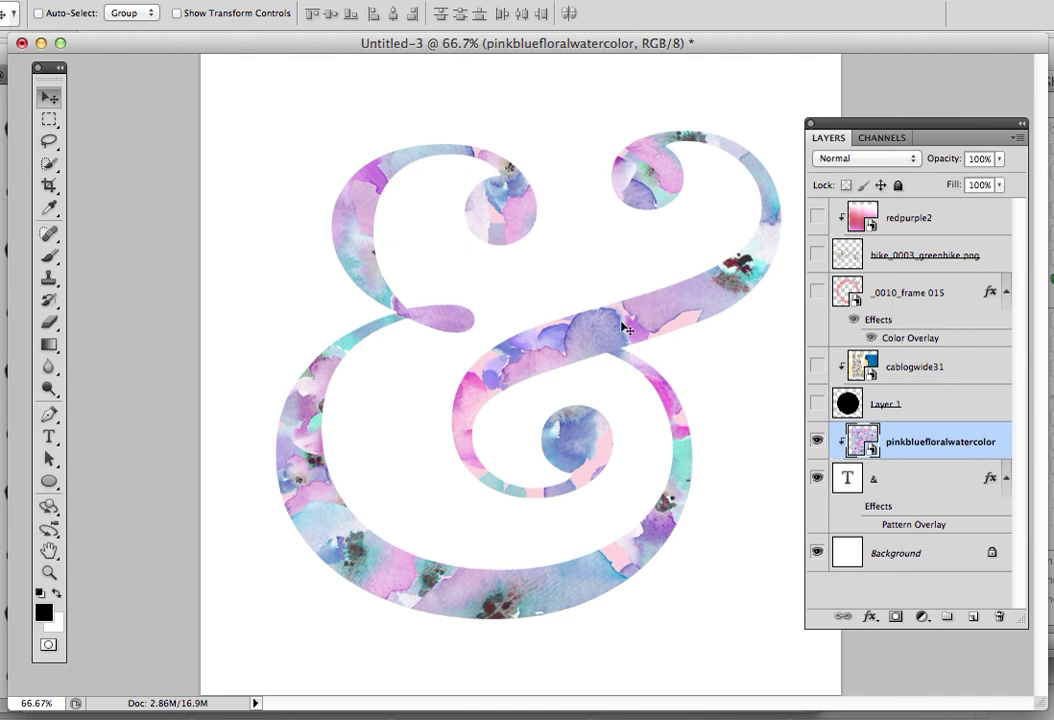
drag(648, 337, 478, 280)
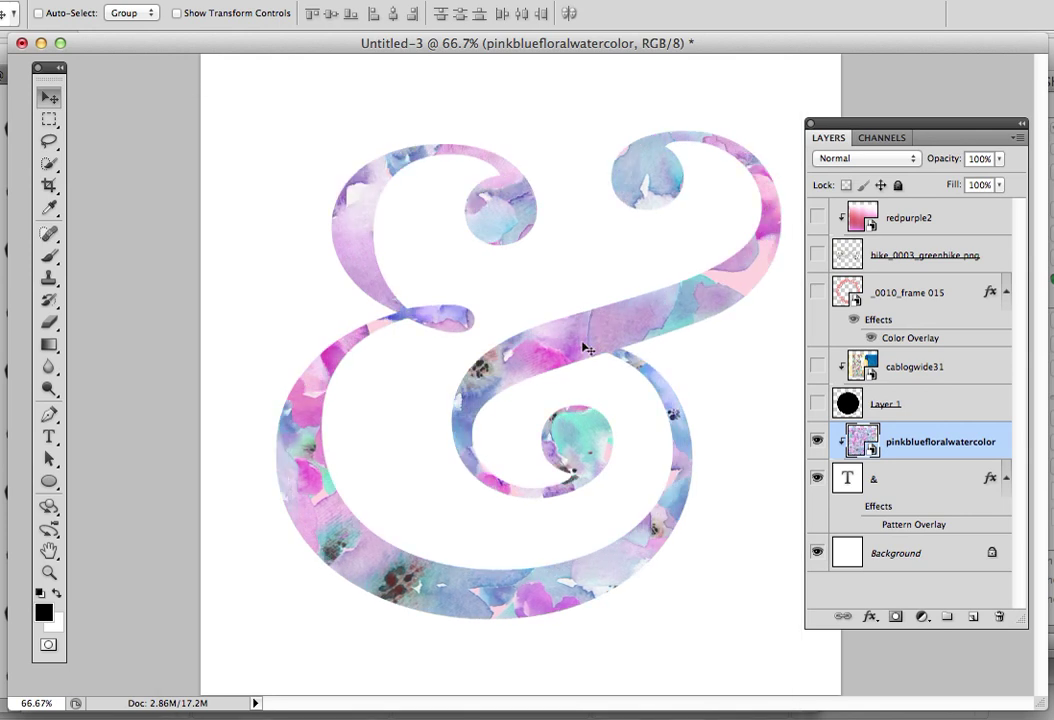
Toggle the floral clipping off and on, leaving it clipped, then hide the floral and ampersand layers.
alt+click(946, 459)
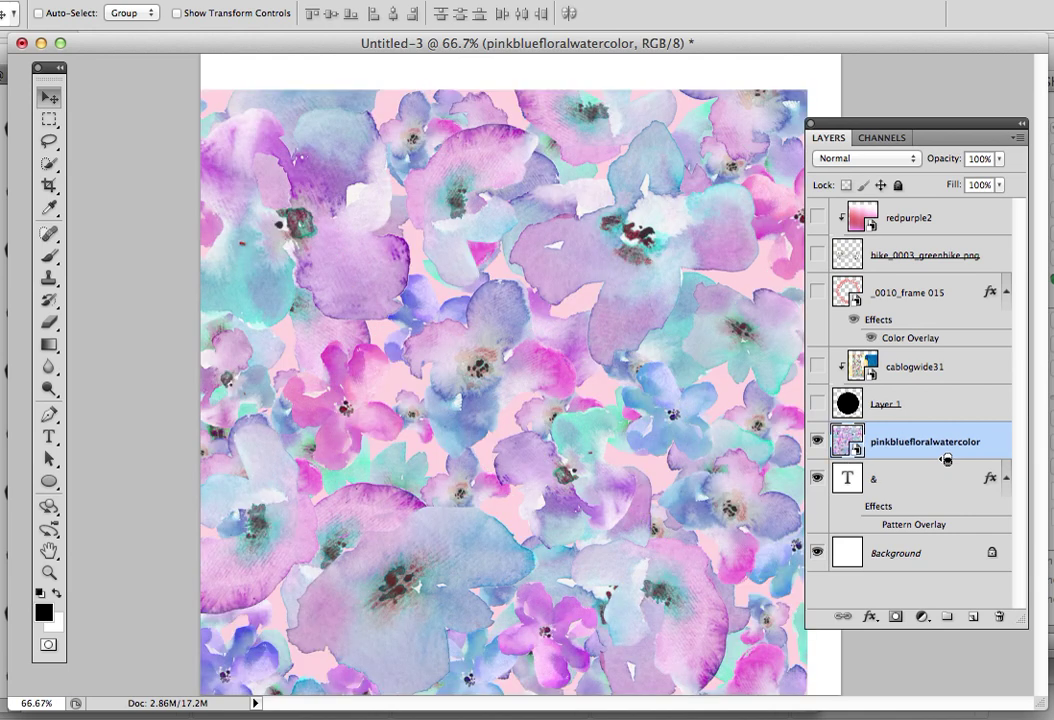
alt+click(946, 459)
alt+click(946, 459)
alt+click(946, 459)
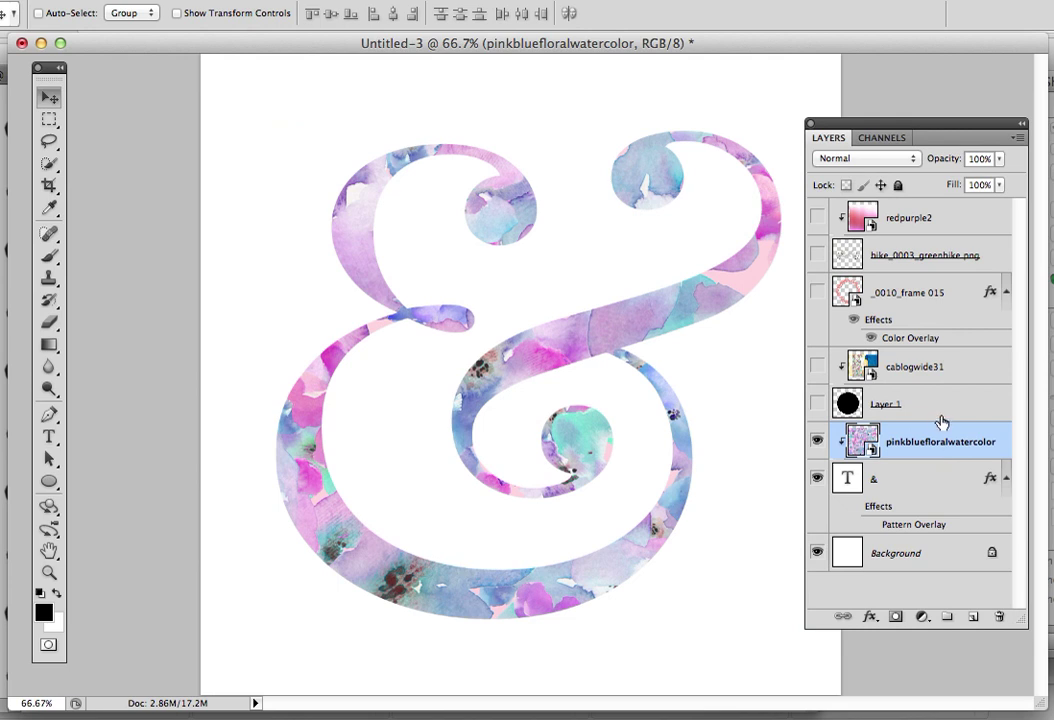
click(817, 441)
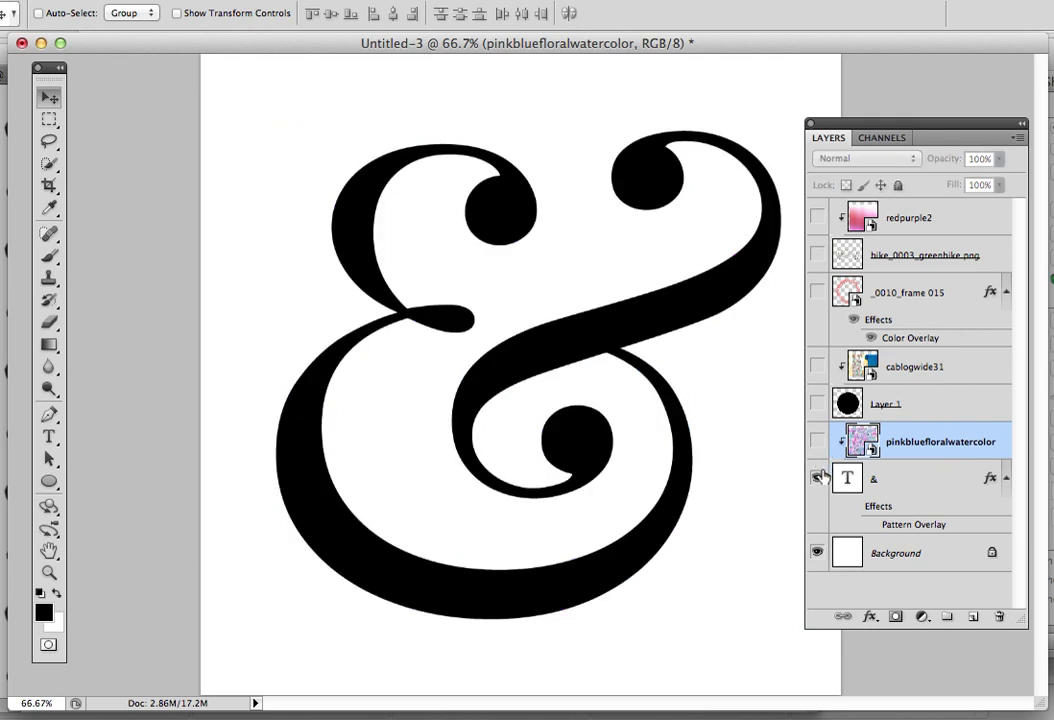
click(817, 479)
Show Layer 1's circle, clip the cablogwide31 photo into it, and frame the couple holding hands.
click(817, 404)
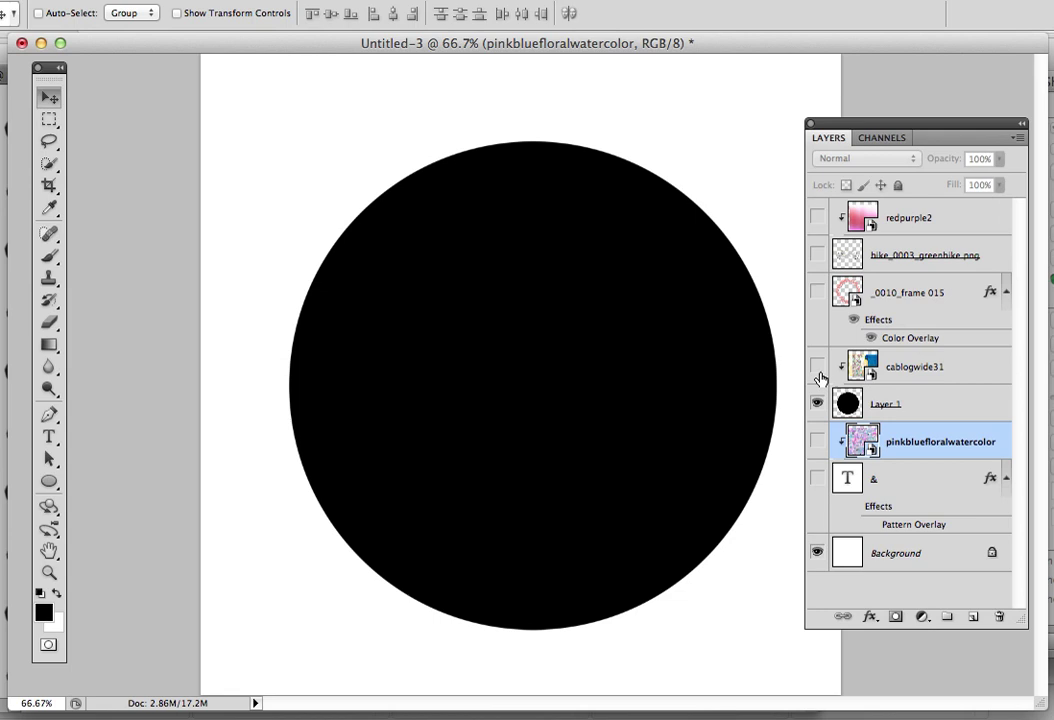
click(953, 391)
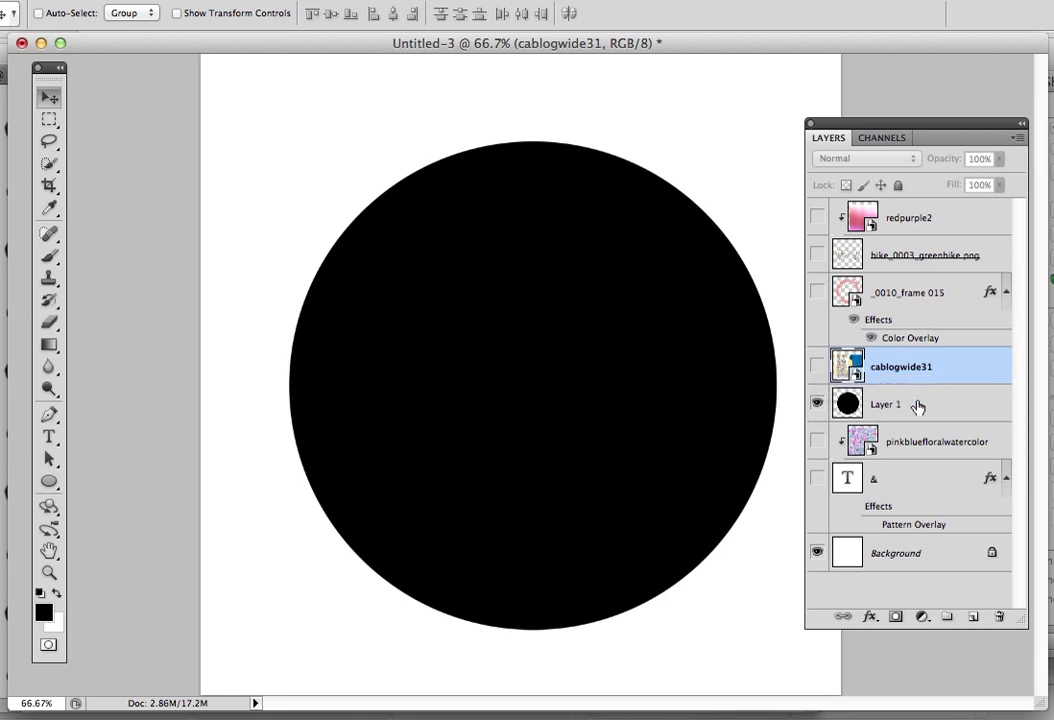
click(817, 367)
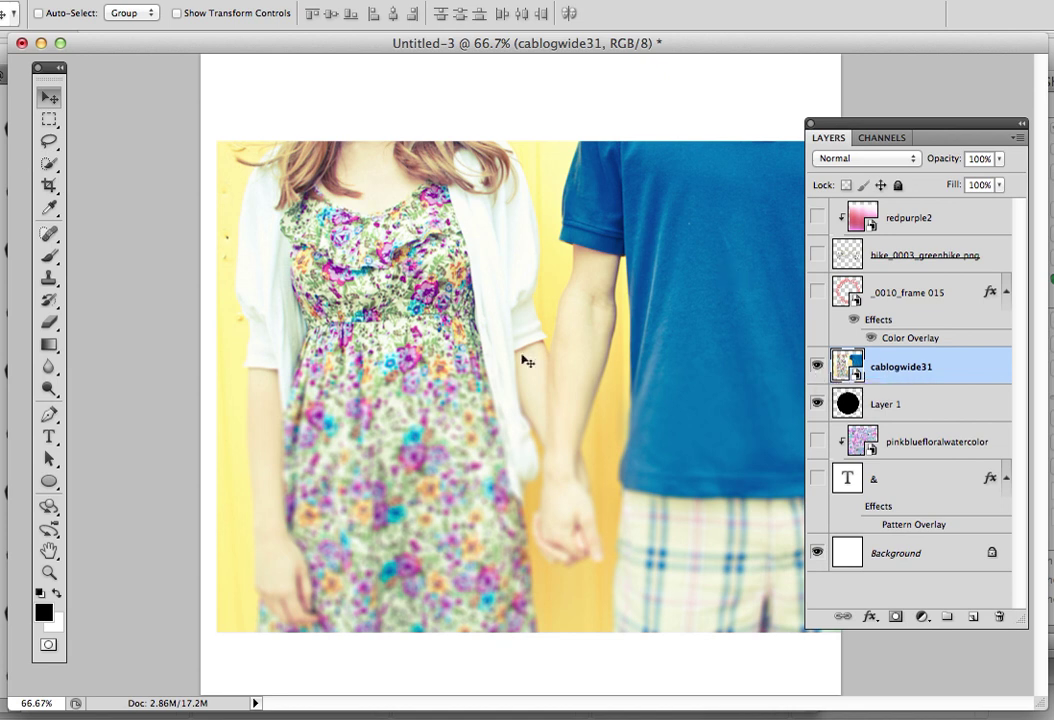
alt+click(945, 386)
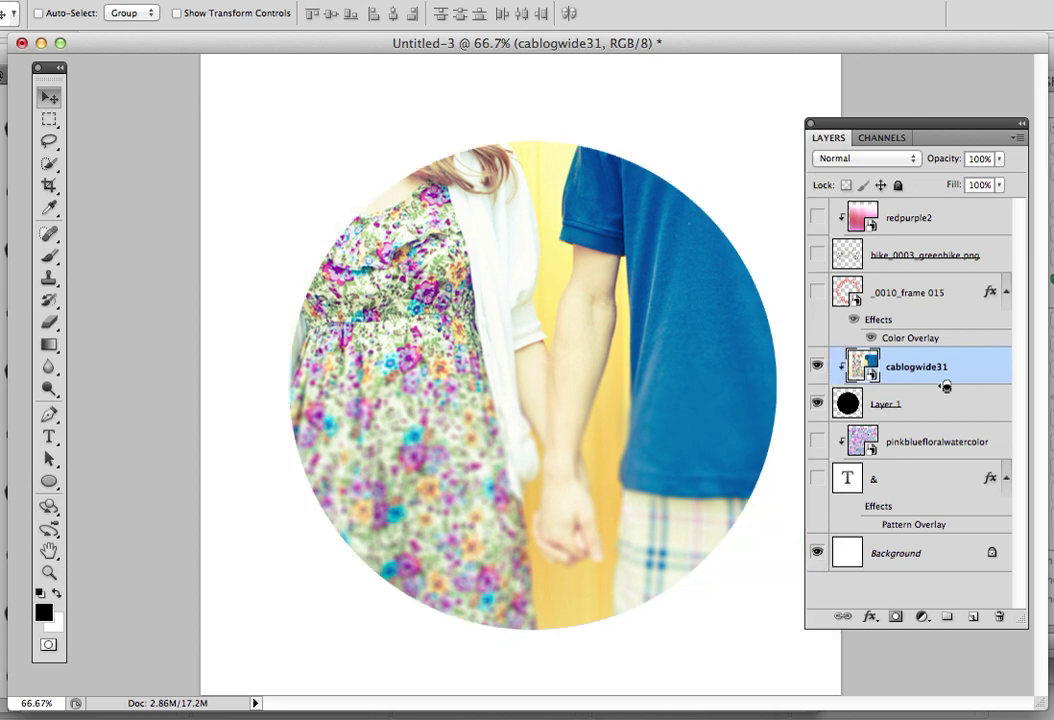
drag(566, 201, 598, 214)
drag(619, 379, 688, 379)
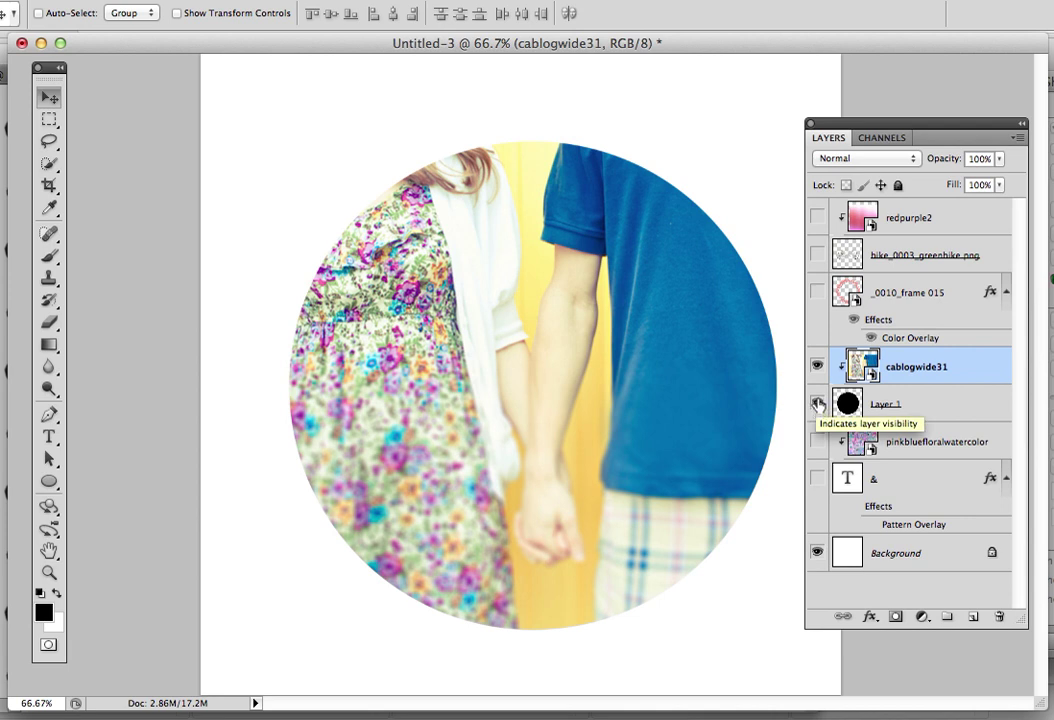
Show the _0010_frame 015 leaf wreath around the circular photo and make it the active layer.
click(890, 405)
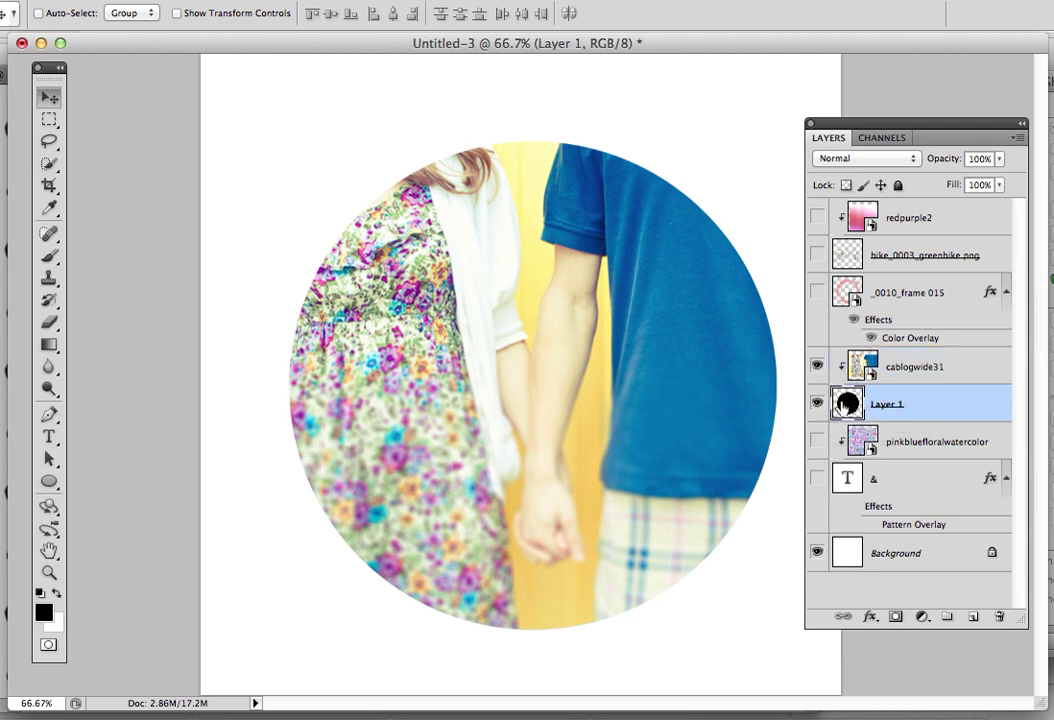
click(50, 483)
alt+click(818, 368)
alt+click(818, 368)
click(818, 294)
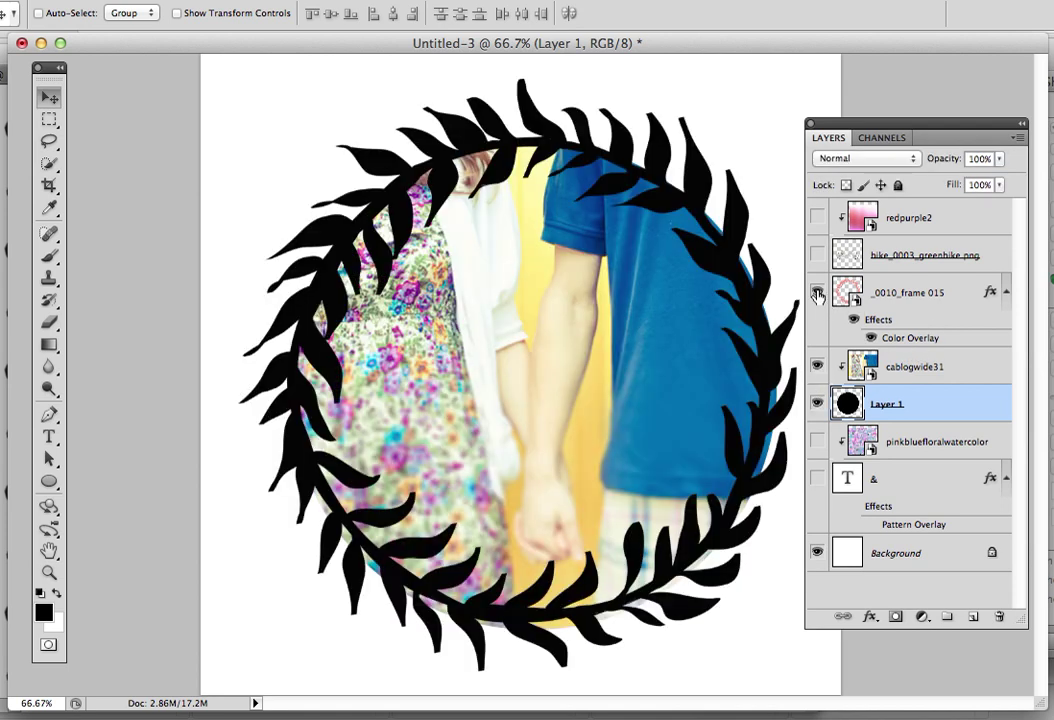
click(961, 298)
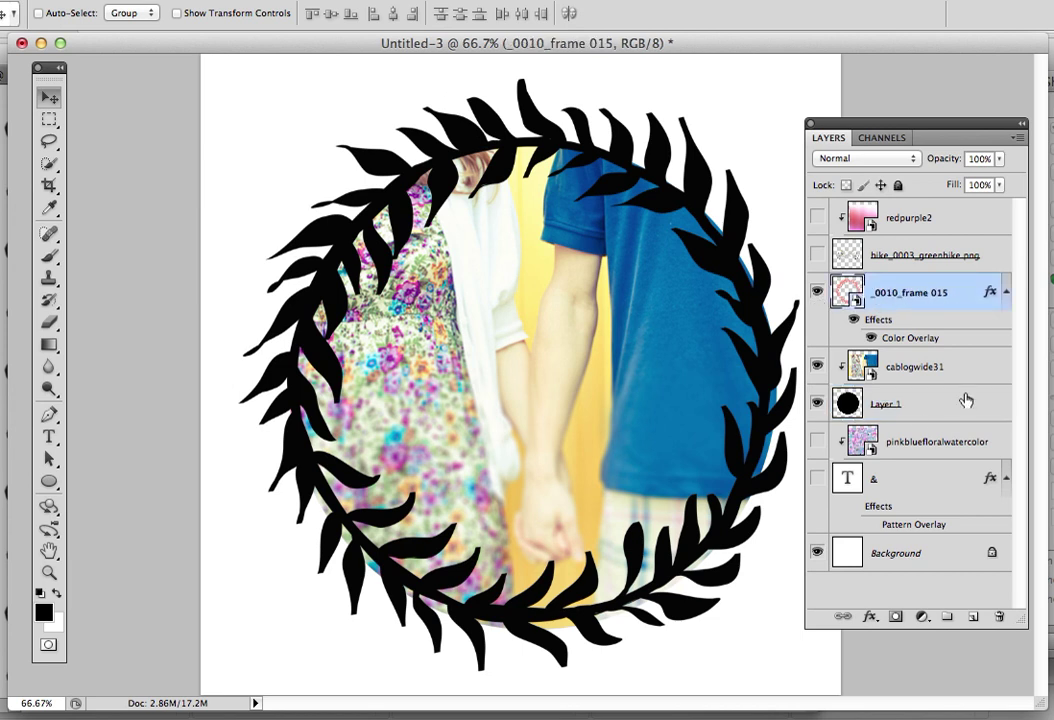
Hide the wreath, cablogwide31 photo and black circle, and show the green tandem bike.
click(817, 290)
click(815, 367)
click(817, 403)
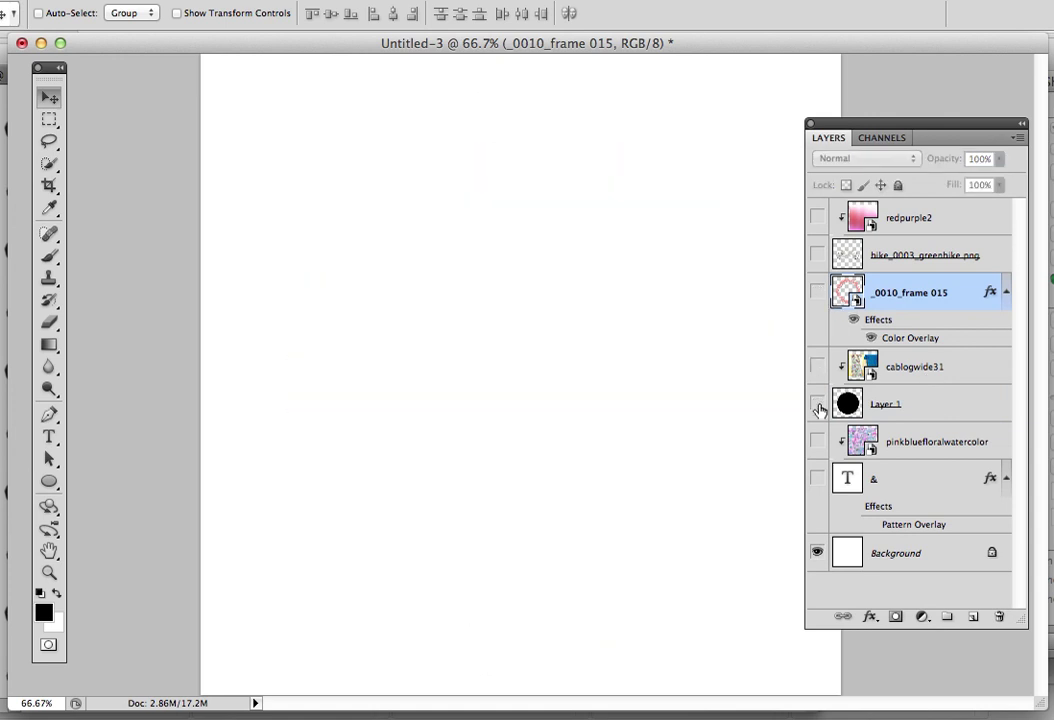
click(818, 255)
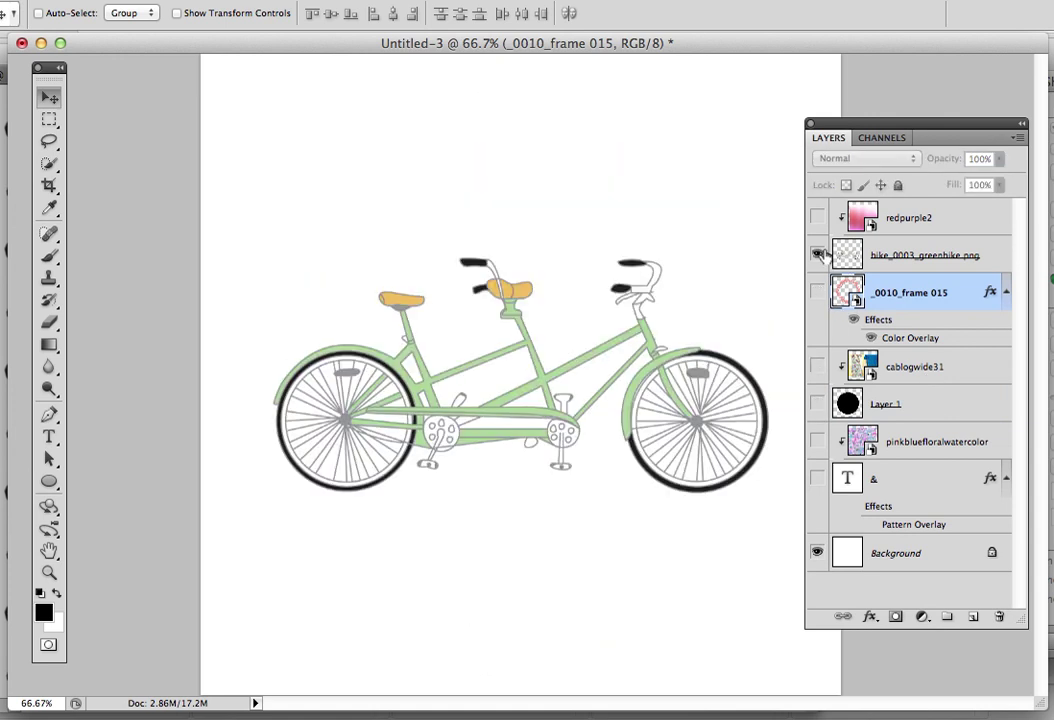
Test-clip the redpurple2 gradient onto the bike and shift it, then release the clip and hide redpurple2.
click(962, 228)
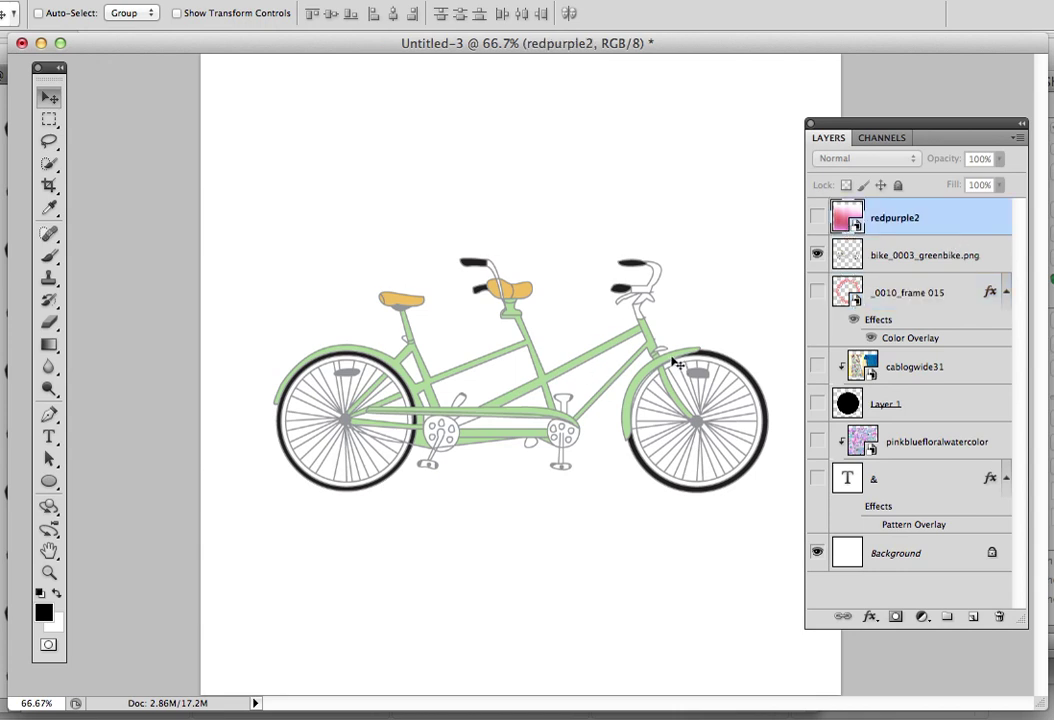
click(818, 218)
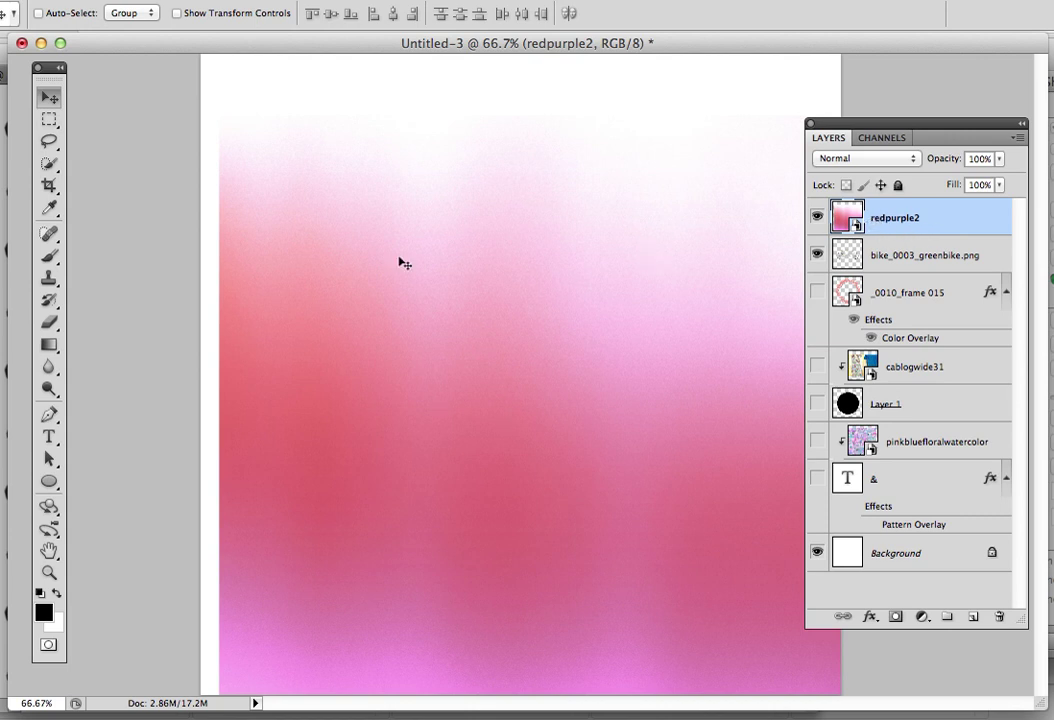
drag(945, 242, 952, 236)
alt+click(952, 236)
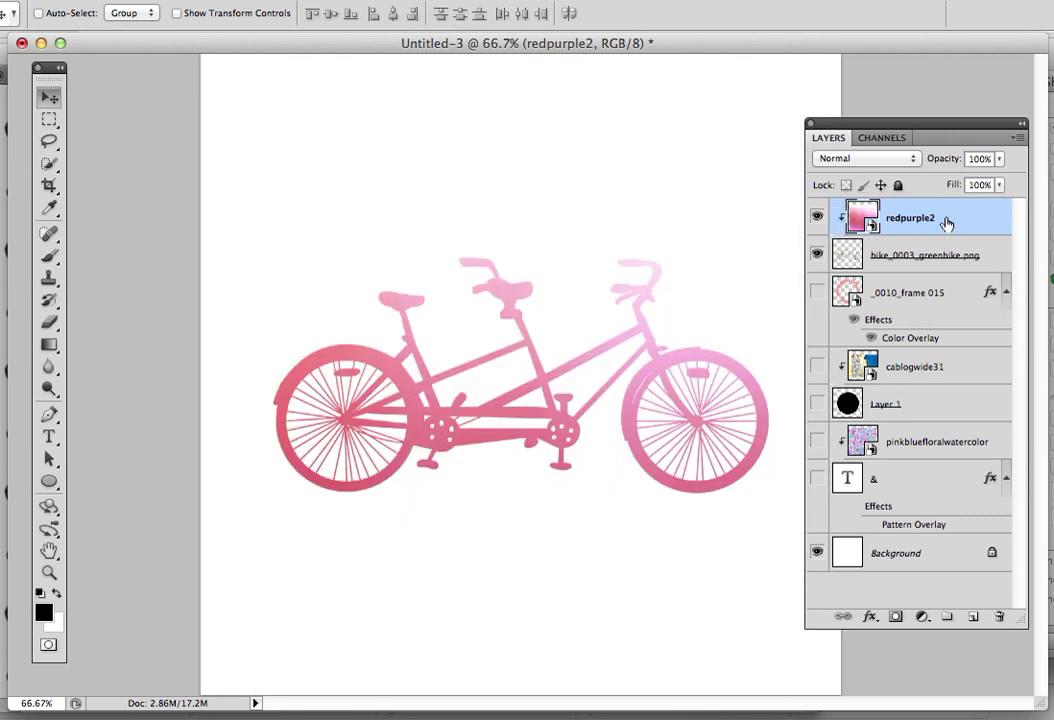
mouse_move(615, 320)
mouse_down()
mouse_move(581, 372)
mouse_move(586, 348)
mouse_move(734, 326)
mouse_move(605, 393)
mouse_move(603, 343)
mouse_up()
drag(625, 403, 635, 463)
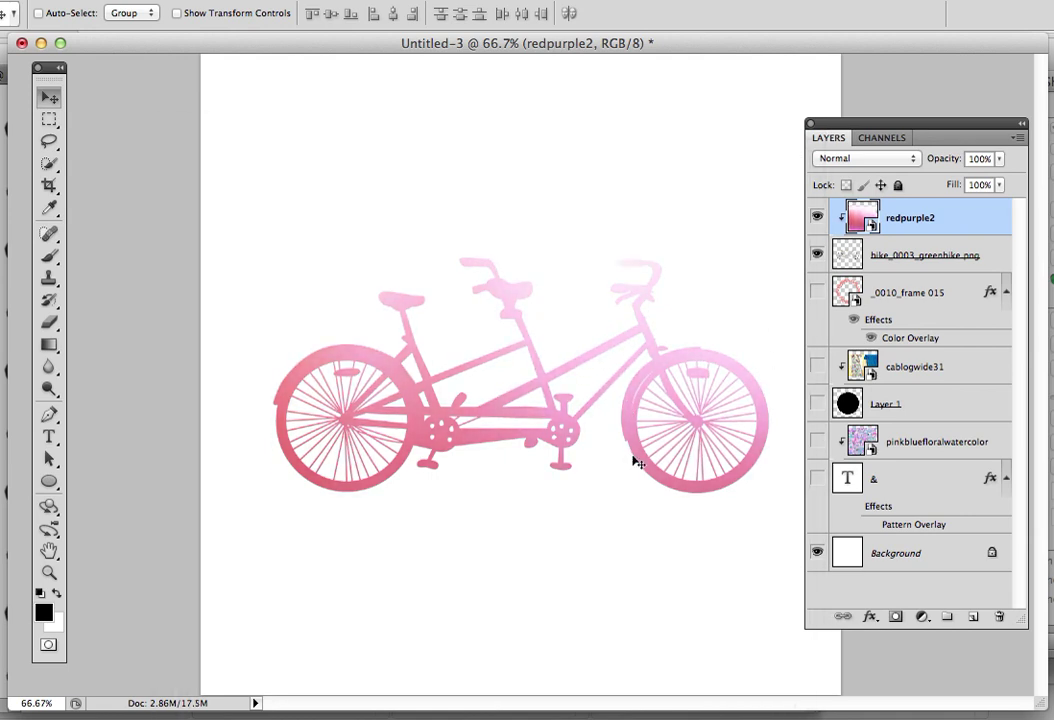
alt+click(960, 236)
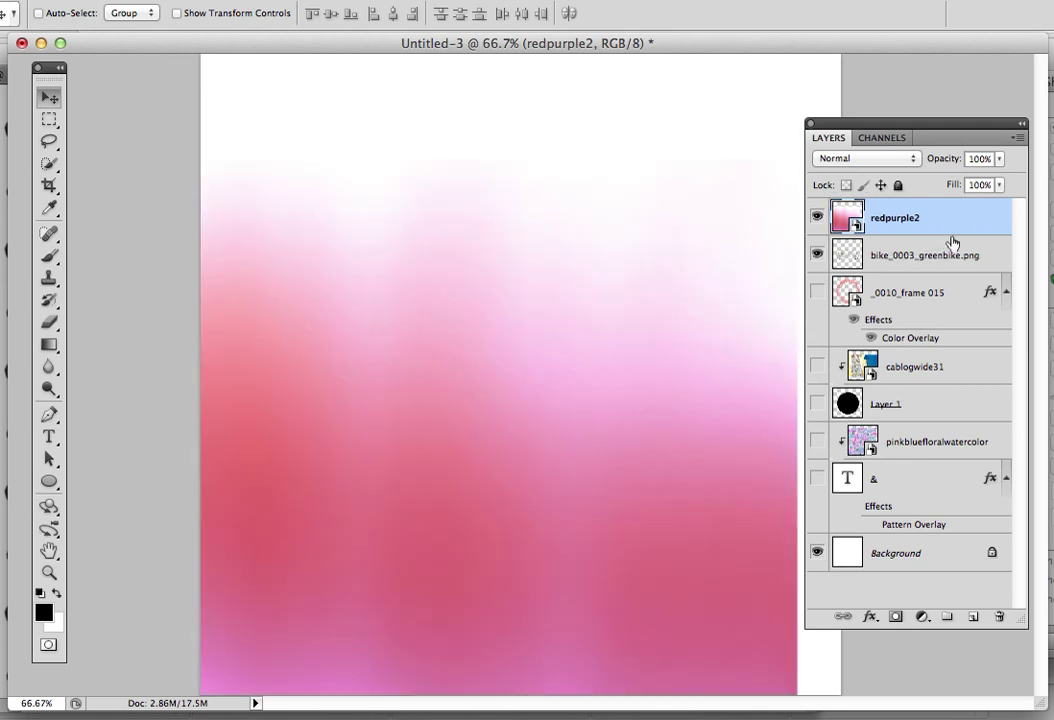
click(817, 217)
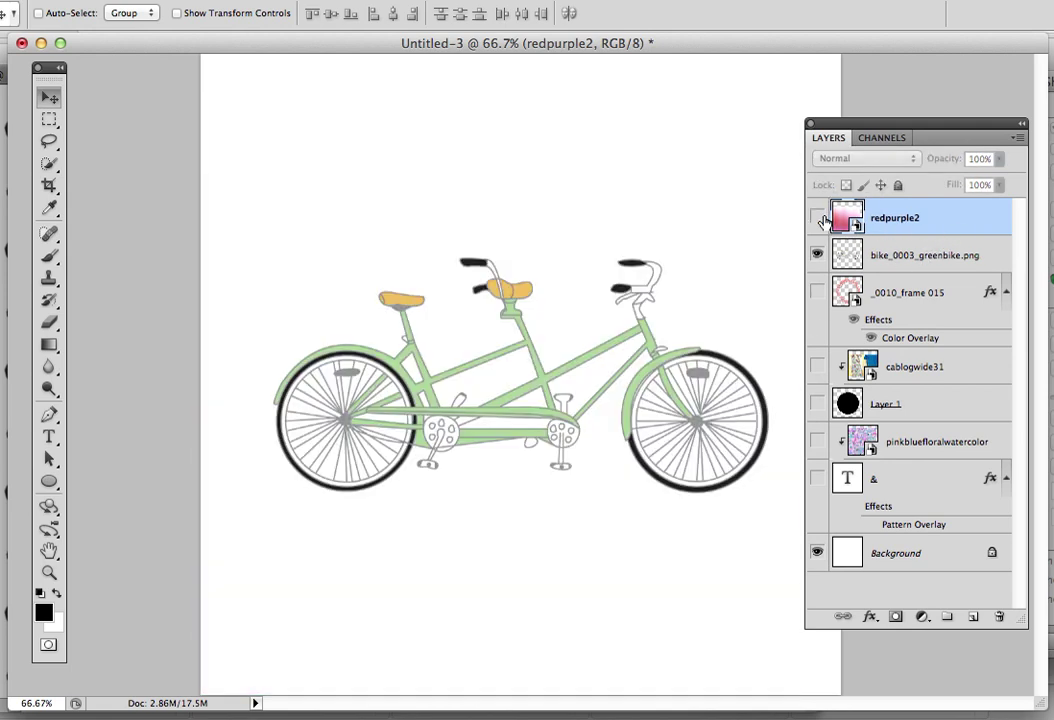
Hide the white Background, clip the redpurple2 gradient into the bike, and move the bike up slightly.
click(929, 257)
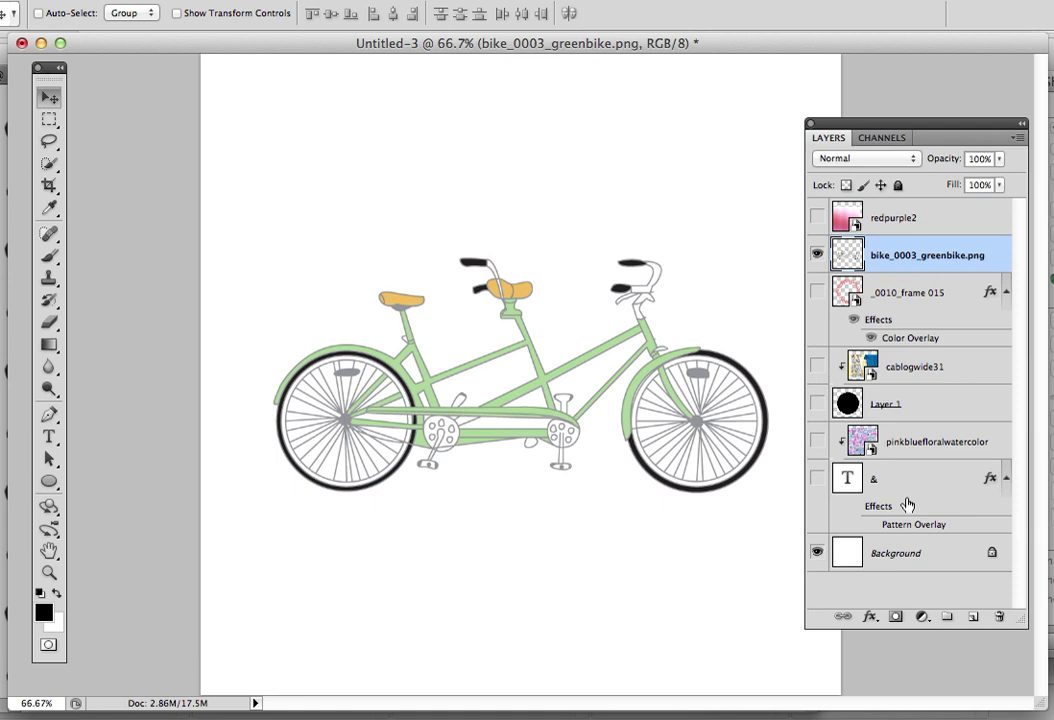
click(818, 552)
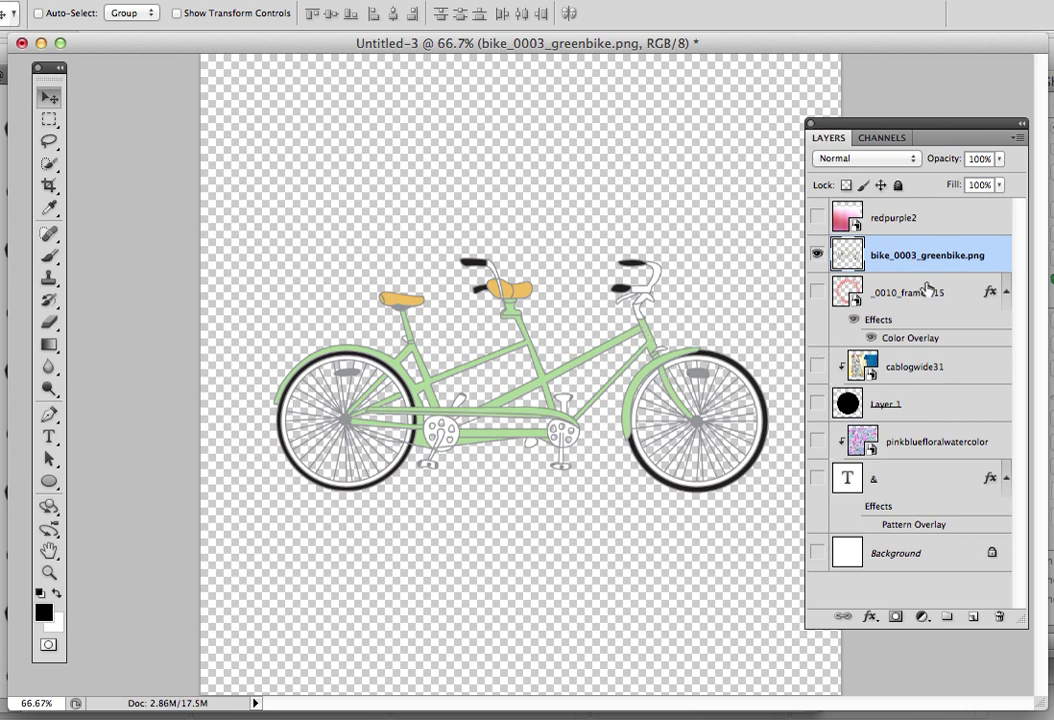
click(816, 220)
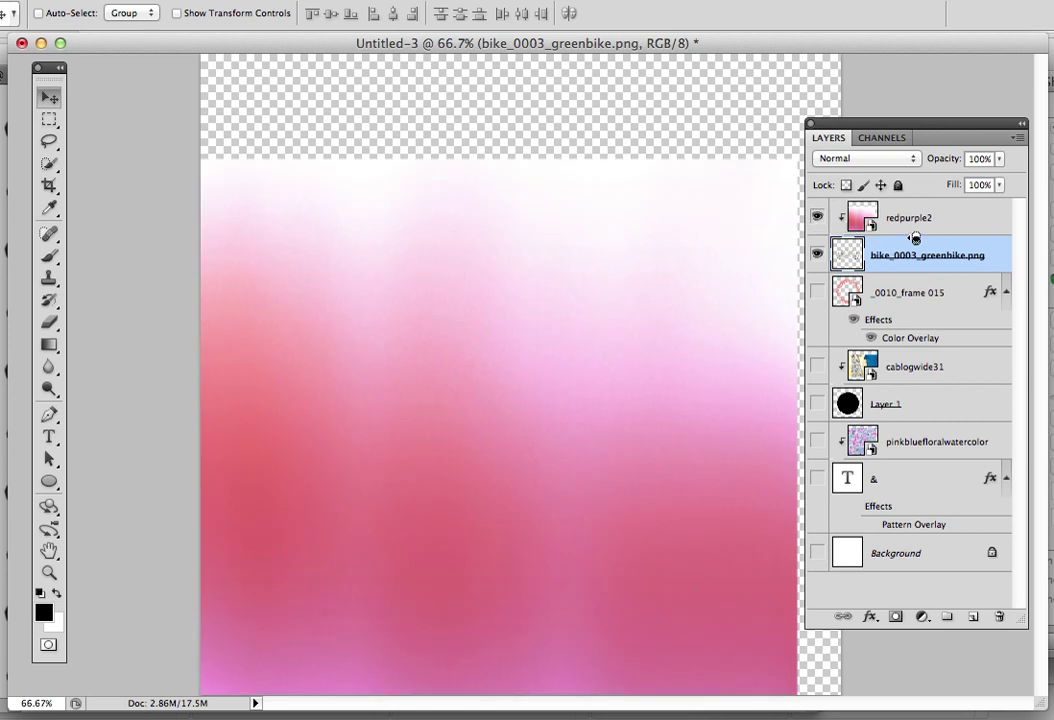
alt+click(845, 237)
drag(670, 329, 665, 294)
click(990, 218)
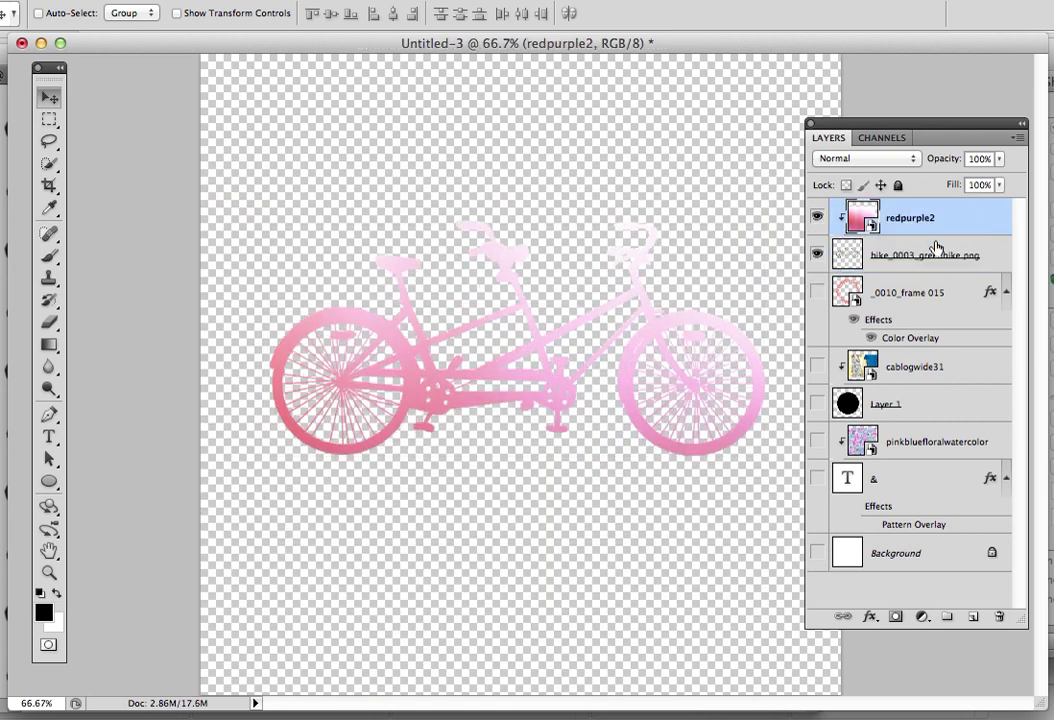